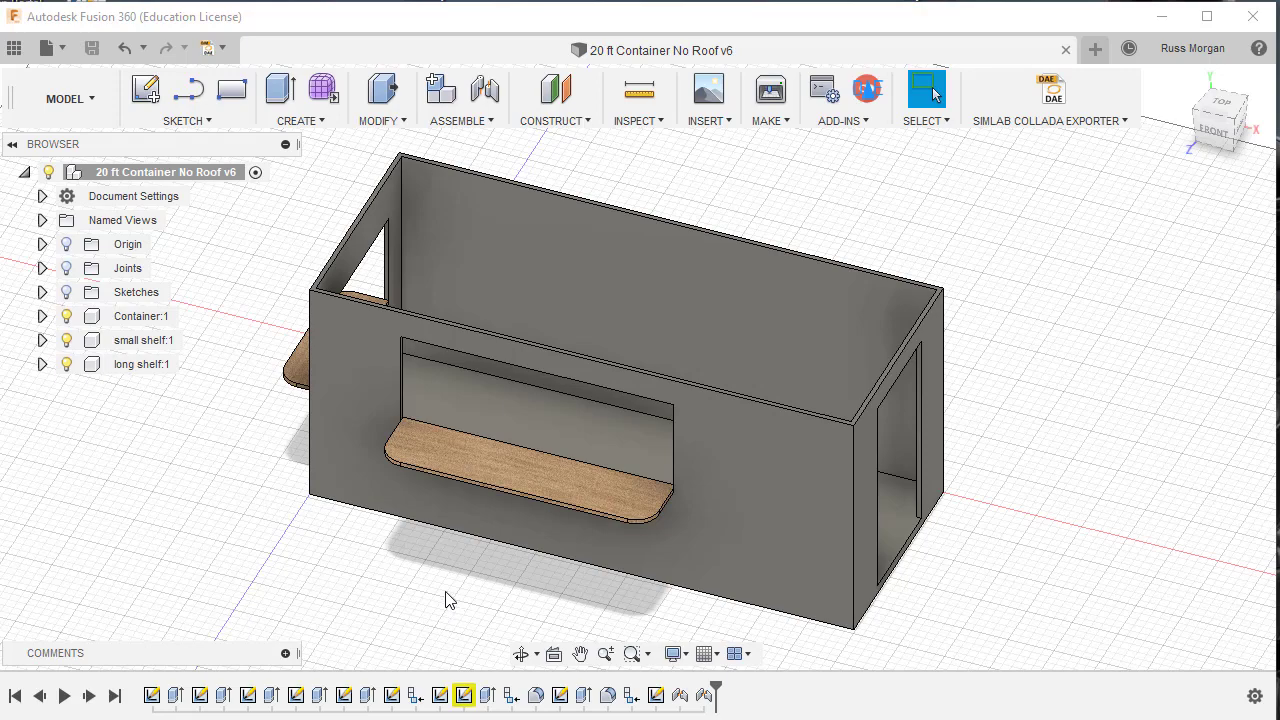
Roll the design history back to the start and step forward through the container's floor and wall features
middle_click_drag(447, 600, 374, 438)
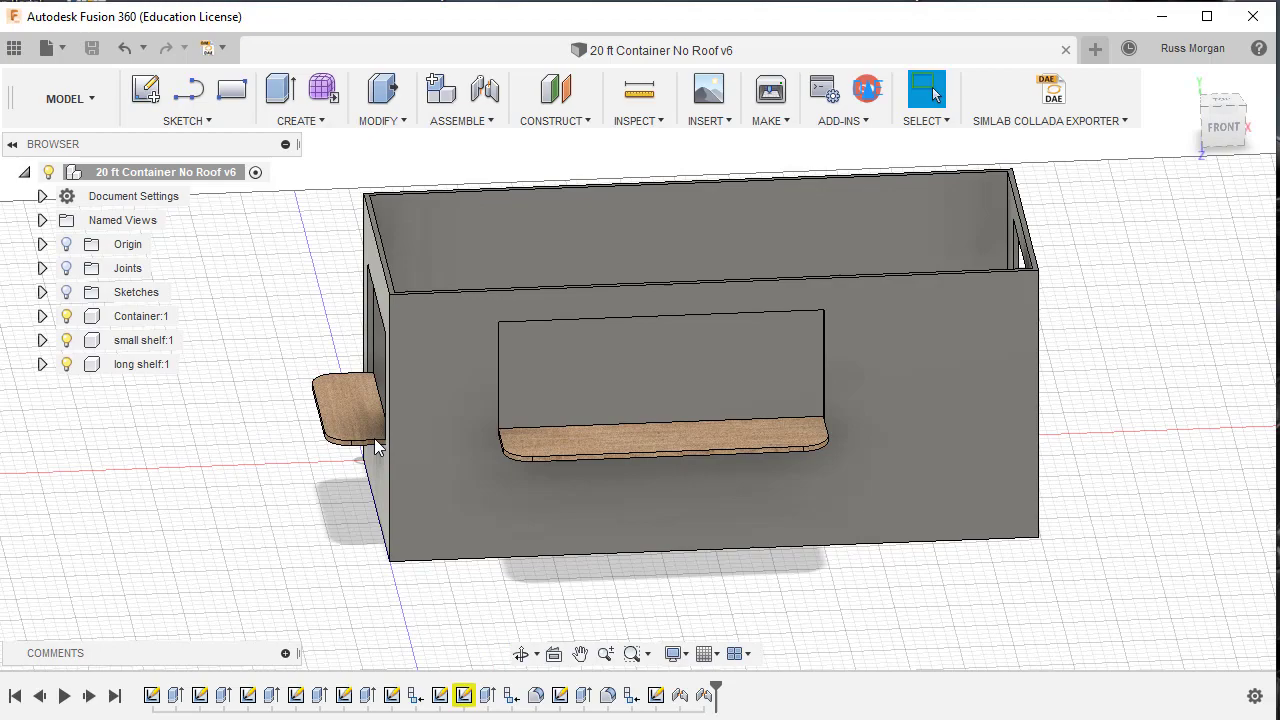
mouse_move(620, 587)
middle_mouse_down("shift")
mouse_move(608, 566)
mouse_move(580, 560)
mouse_move(617, 575)
middle_mouse_up("shift")
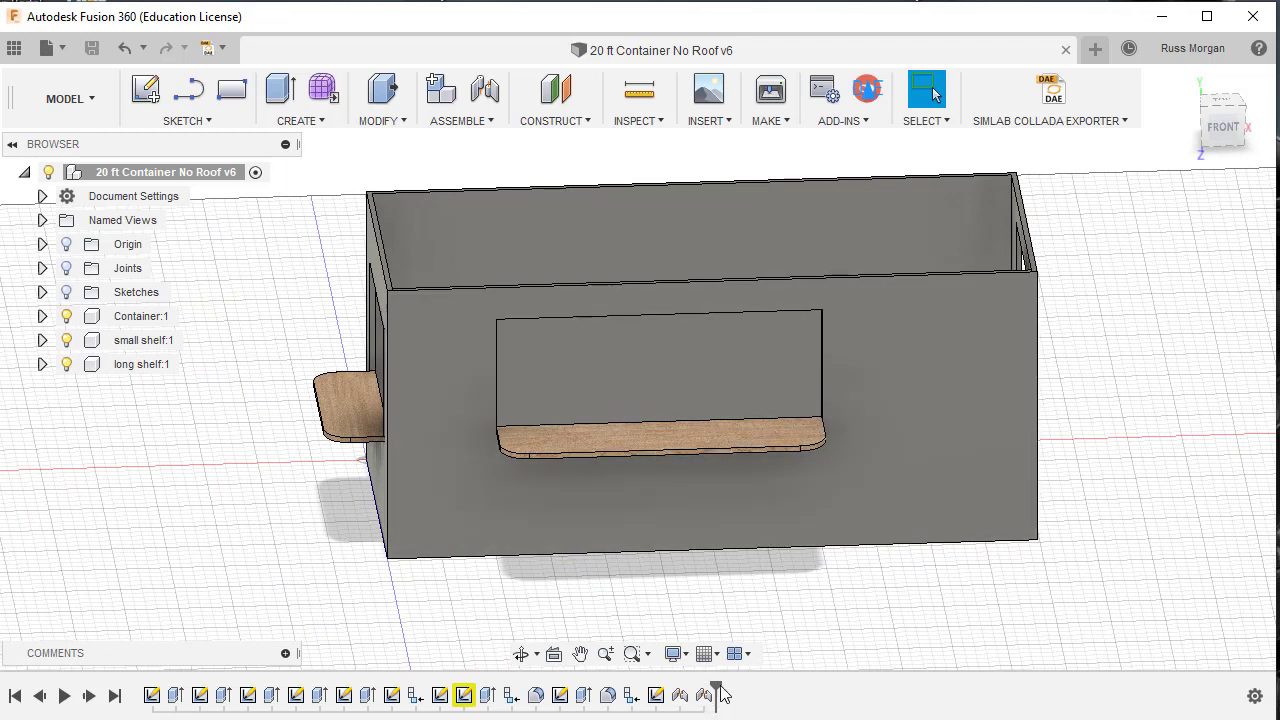
left_click_drag(716, 692, 140, 690)
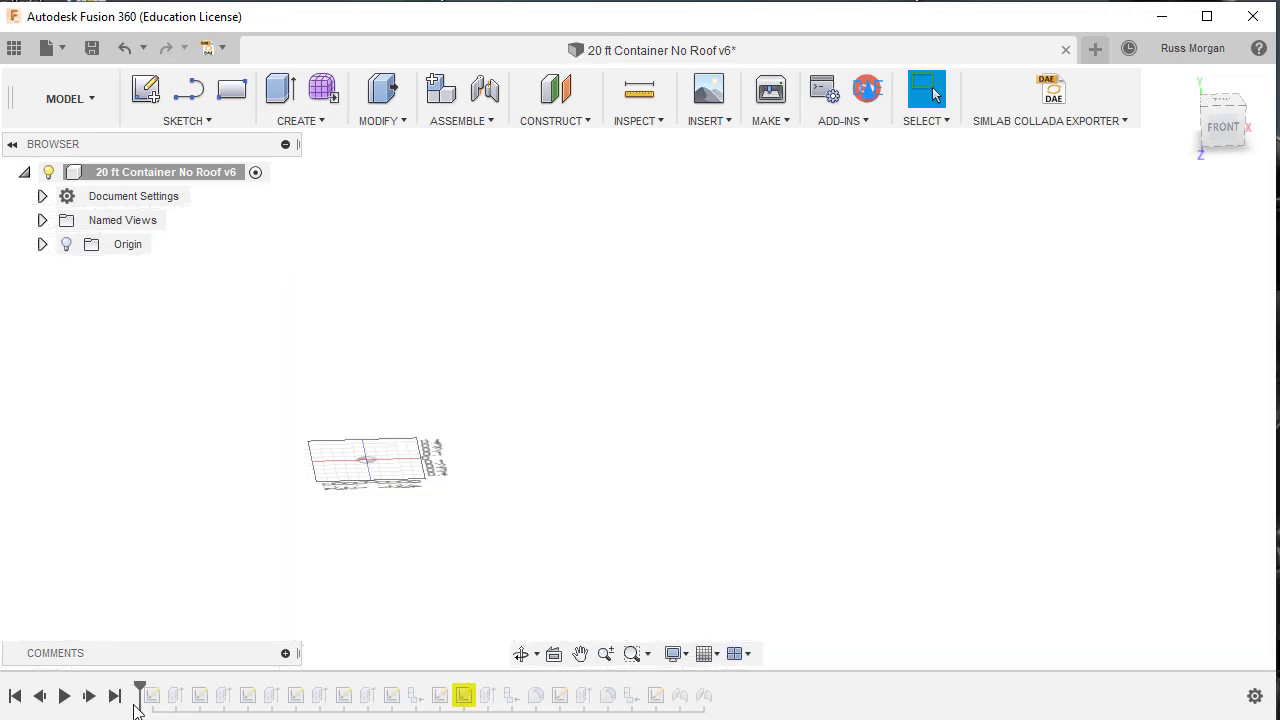
left_click(89, 696)
left_click(89, 696)
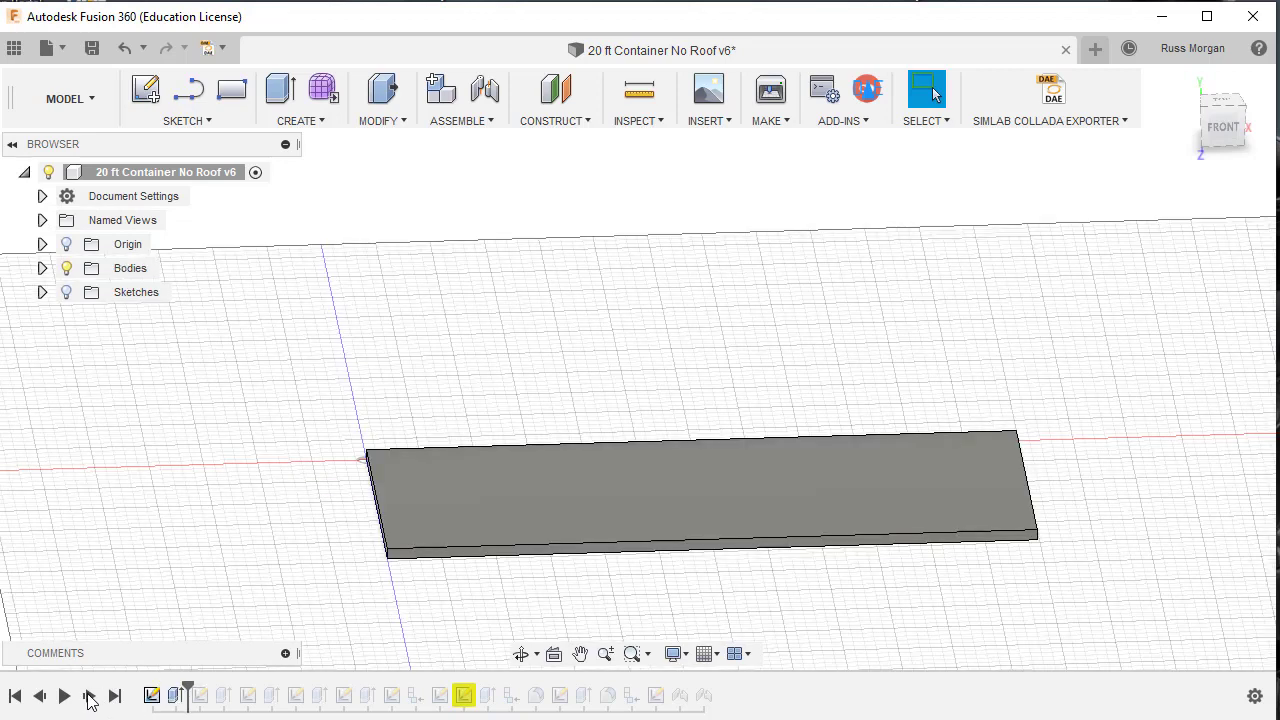
left_click(89, 696)
left_click(89, 696)
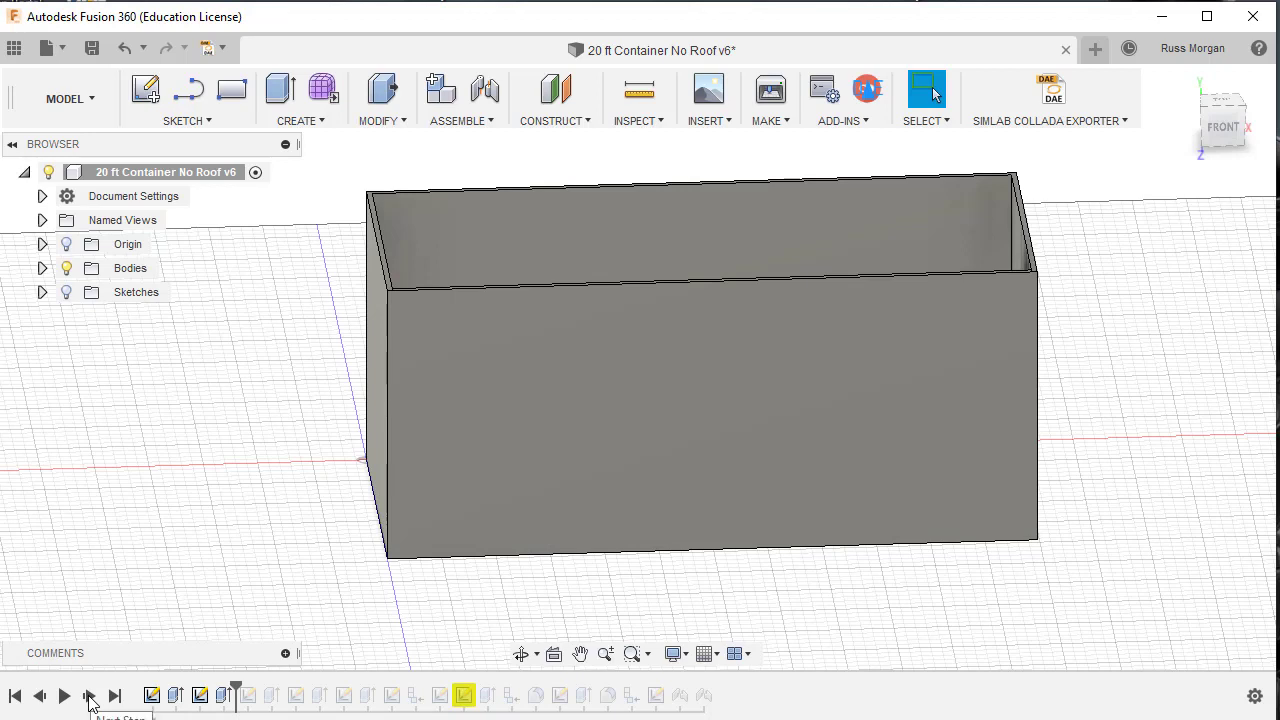
Step through the history features that cut the long front window, the end window and the doorway into the container walls
left_click(89, 696)
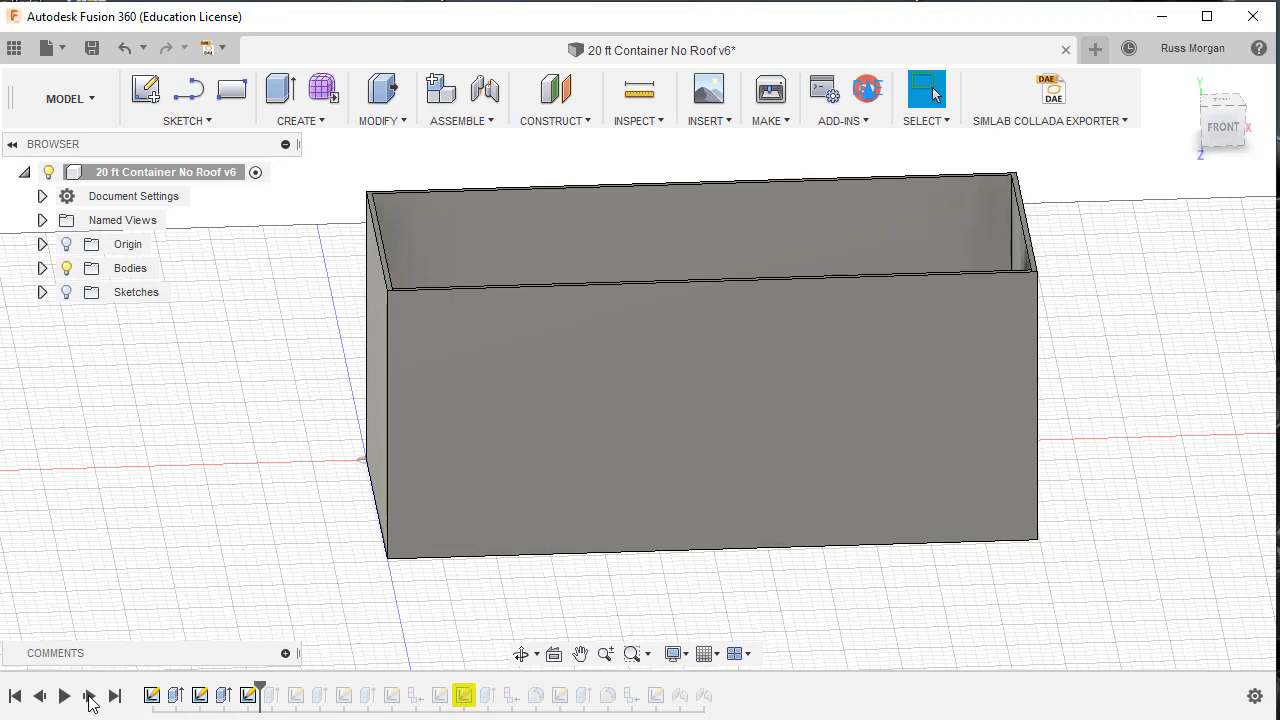
left_click(89, 696)
left_click(89, 696)
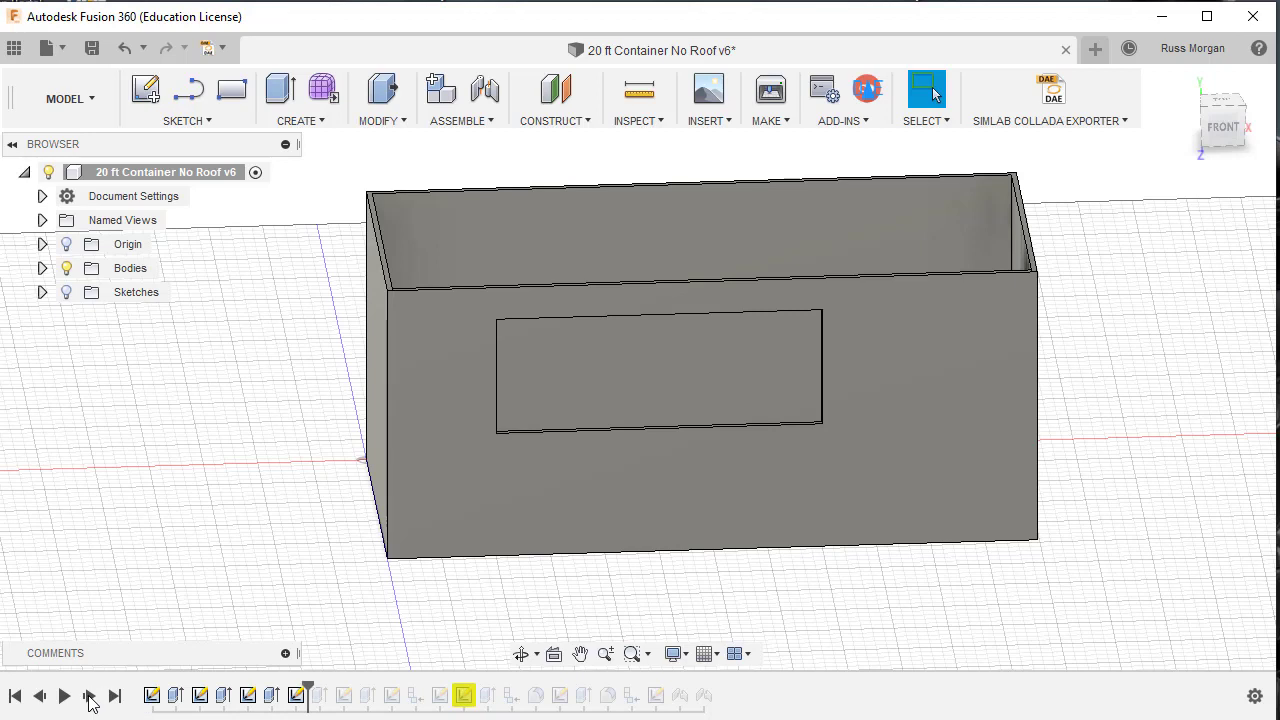
left_click(89, 696)
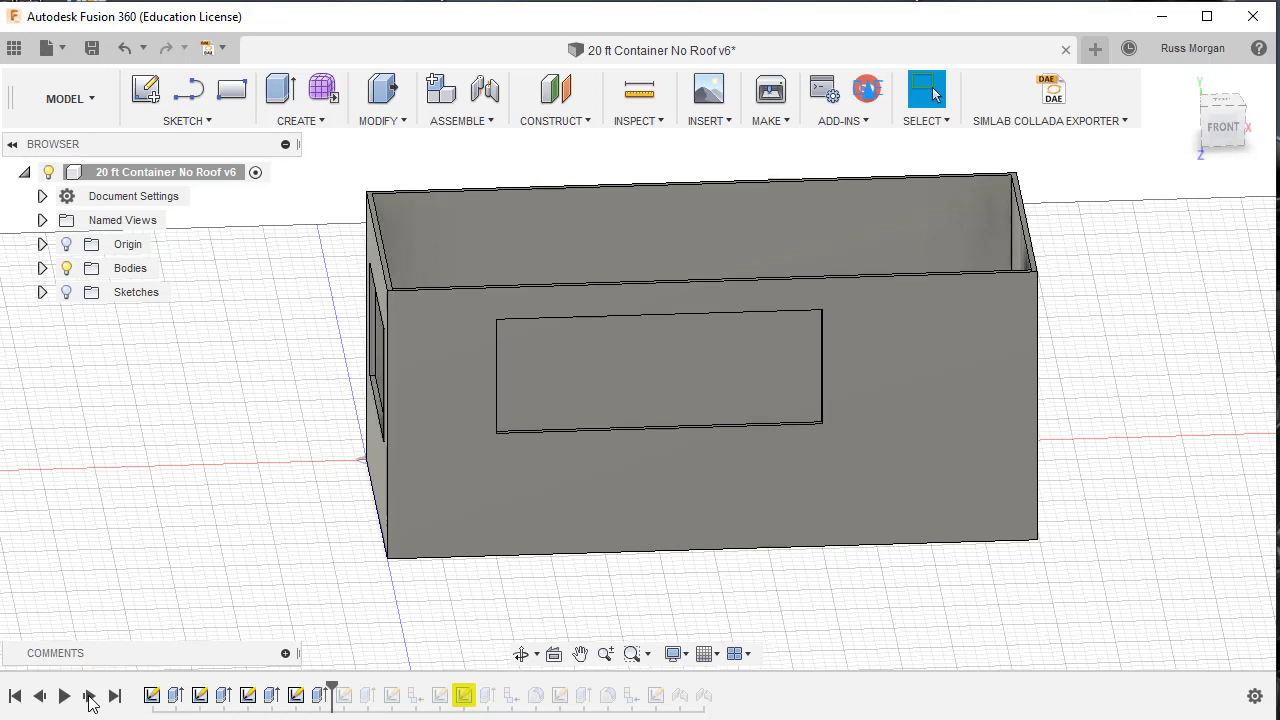
left_click(89, 696)
left_click(89, 696)
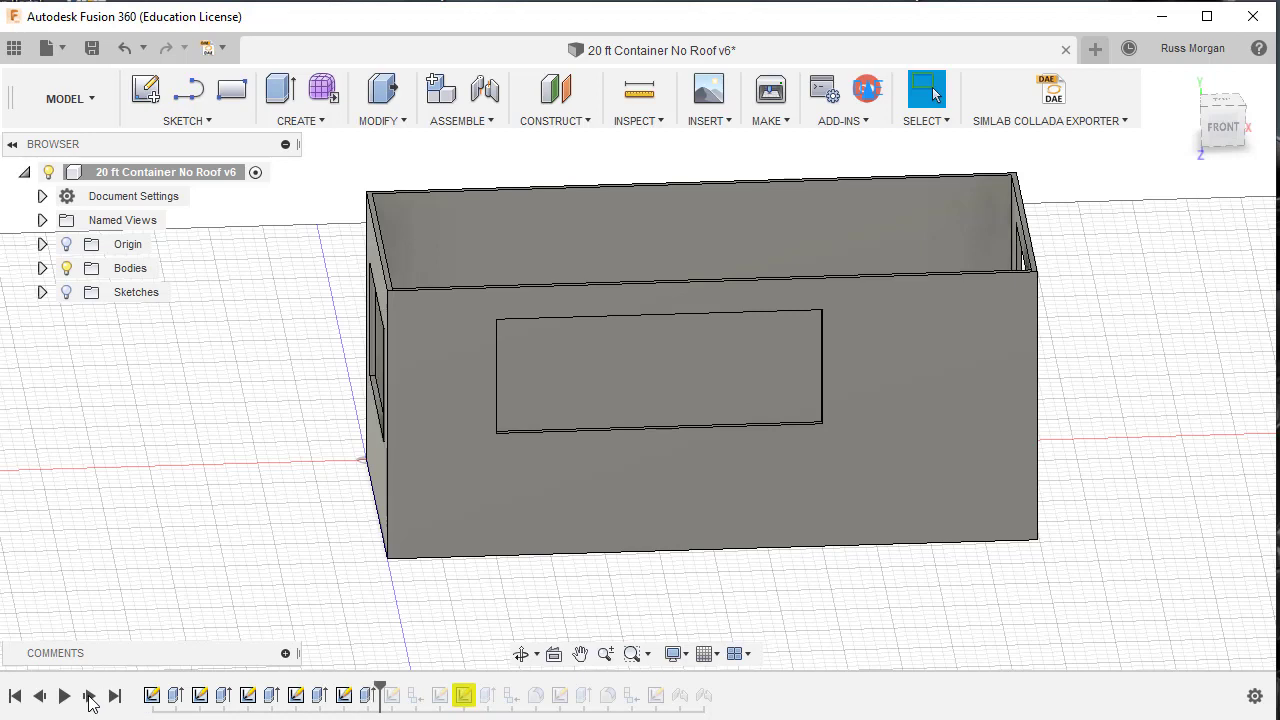
Step through the history features that make the container a component and build the small shelf with rounded corners
middle_click_drag(863, 606, 760, 586)
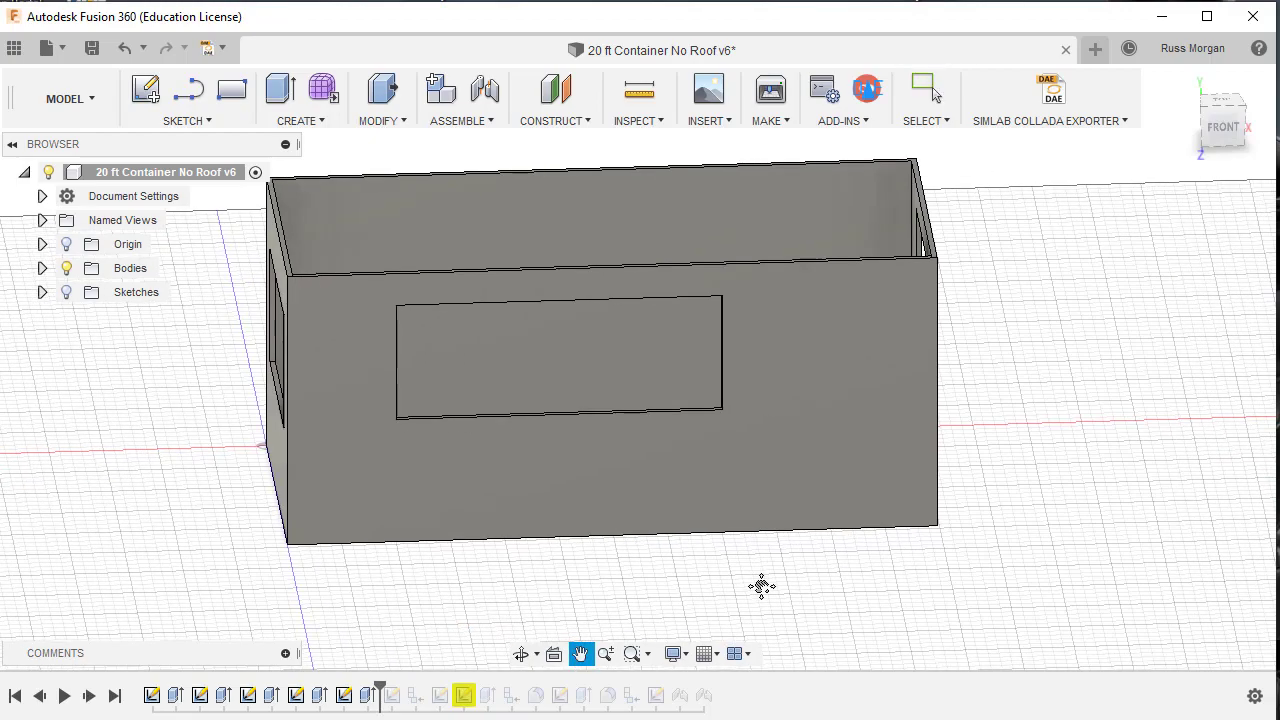
middle_click_drag(961, 603, 1010, 598)
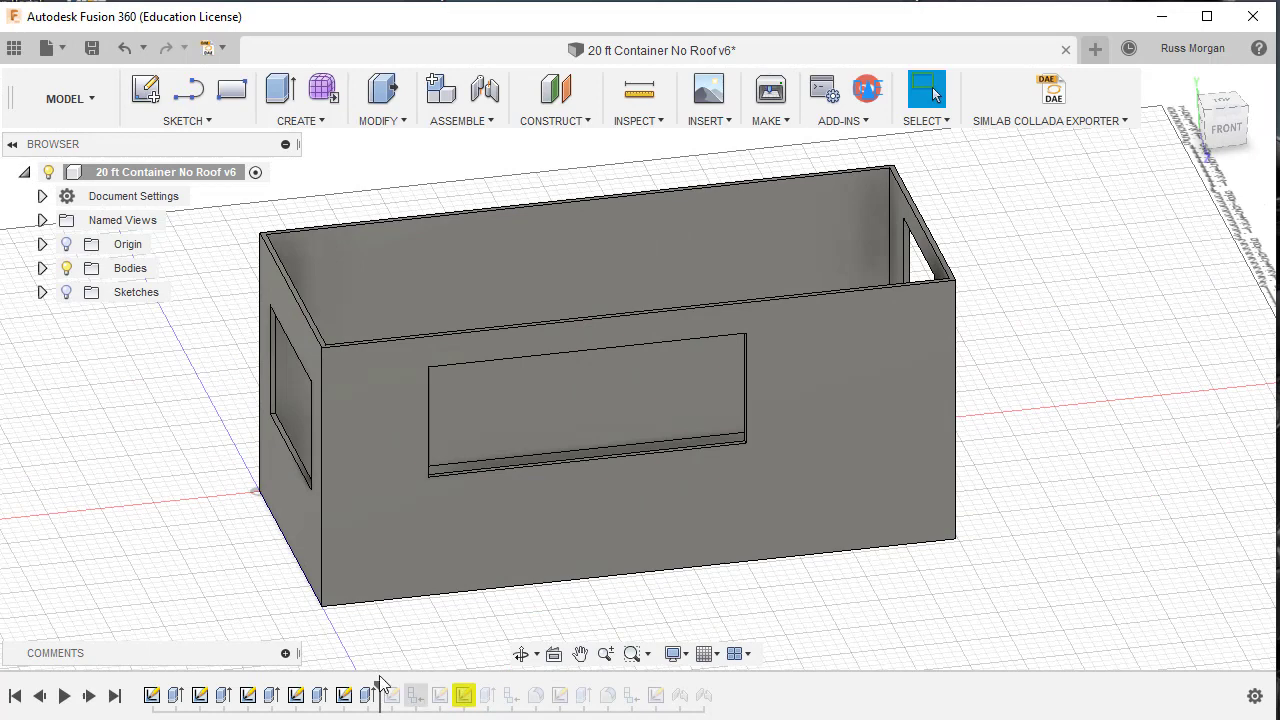
left_click(89, 696)
left_click(89, 696)
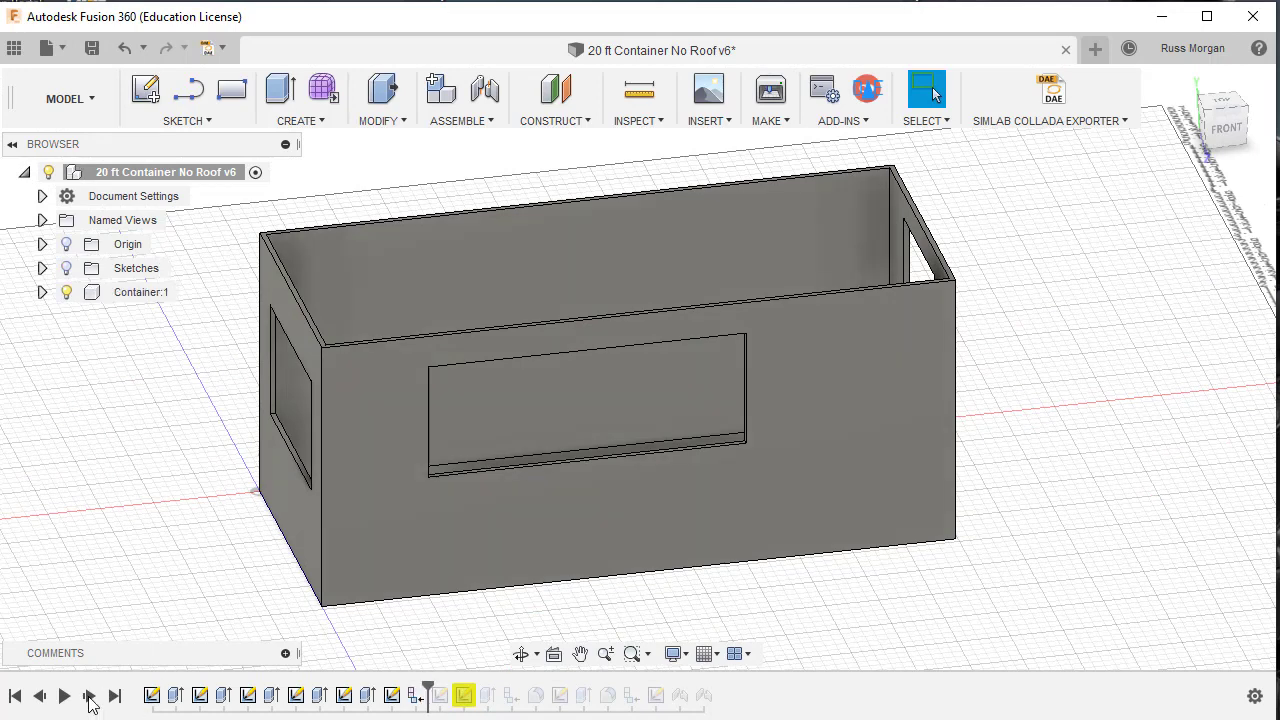
left_click(89, 696)
left_click(89, 696)
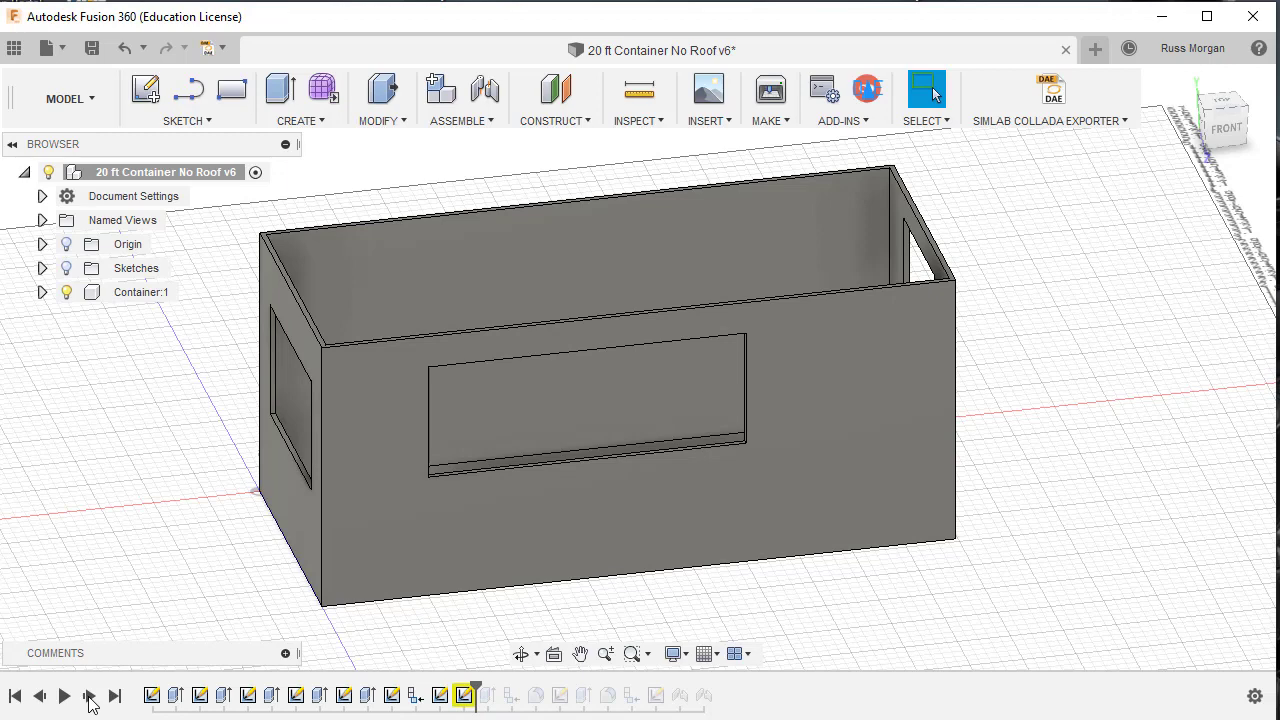
left_click(89, 696)
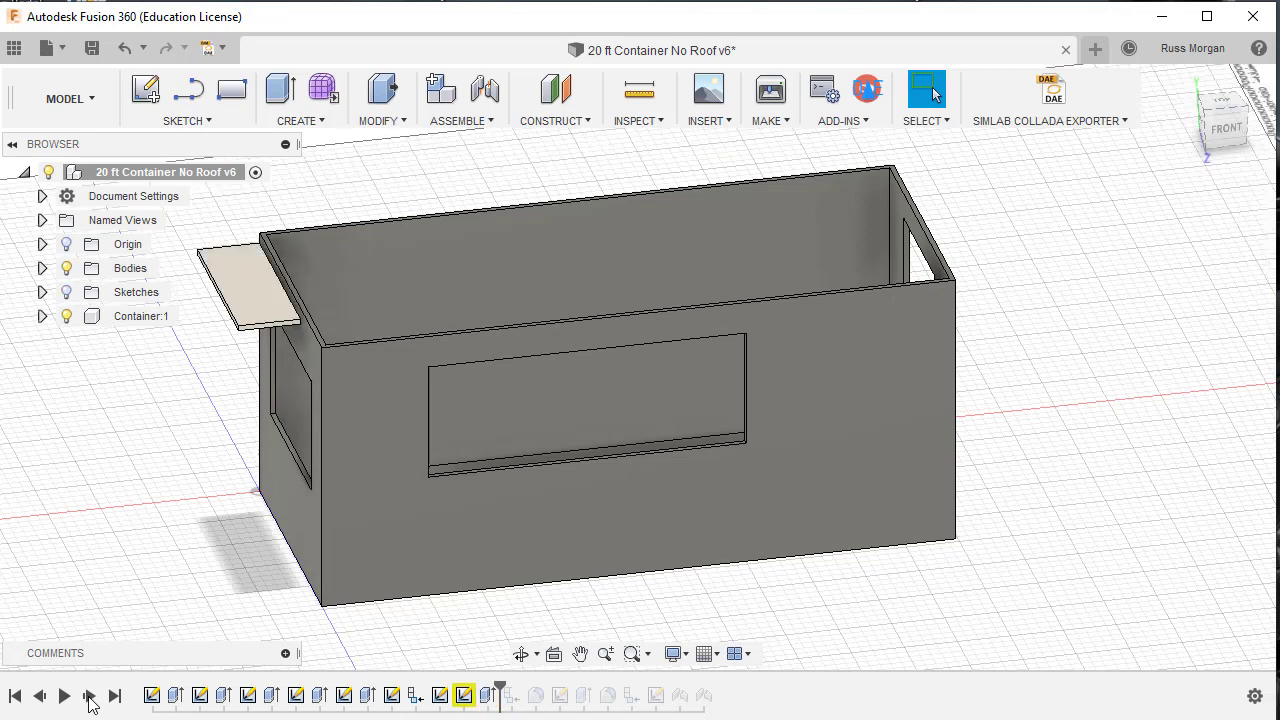
left_click(89, 696)
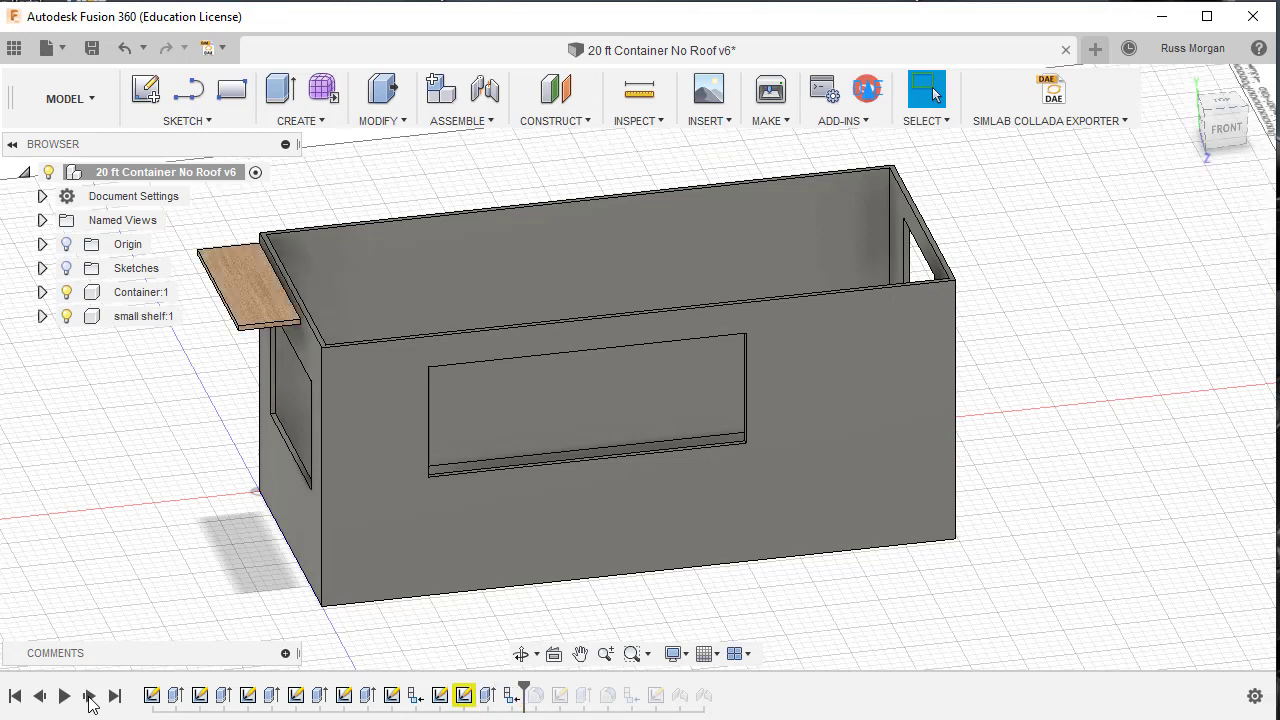
left_click(89, 696)
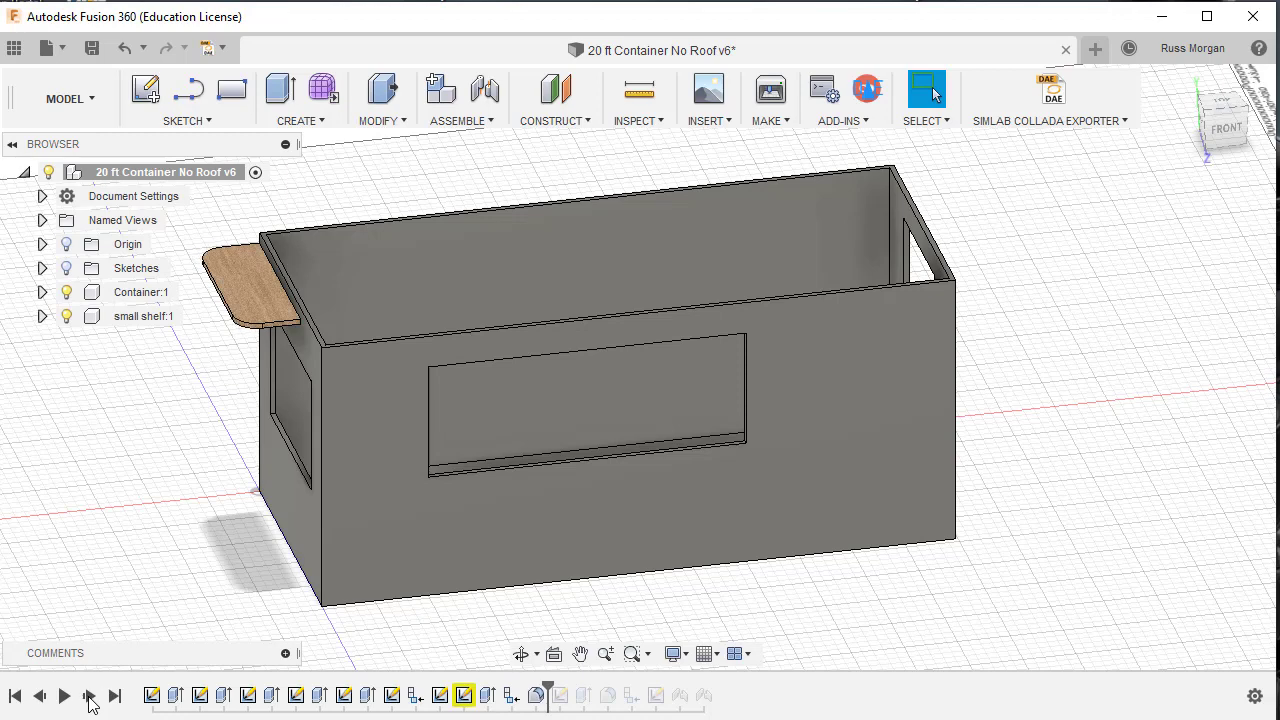
Step through the remaining history features that build the long shelf and join both shelves to the container
left_click(89, 696)
left_click(89, 696)
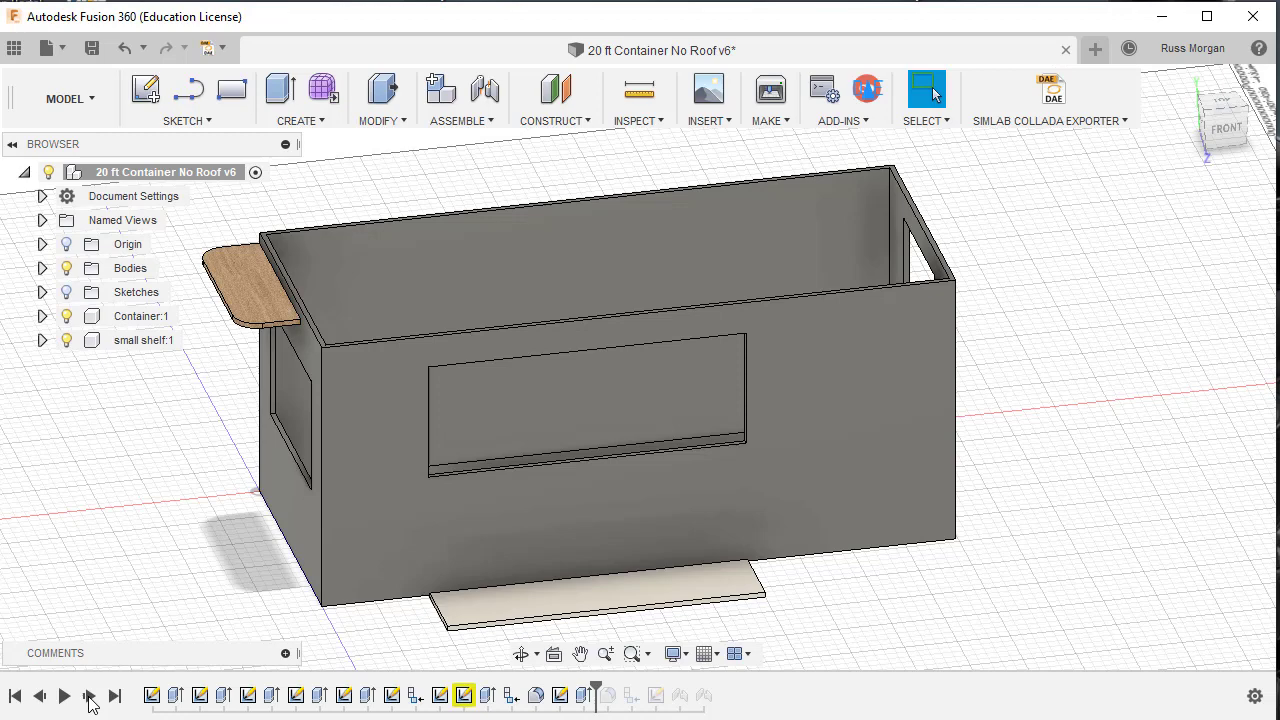
left_click(89, 696)
left_click(89, 696)
left_click(89, 696)
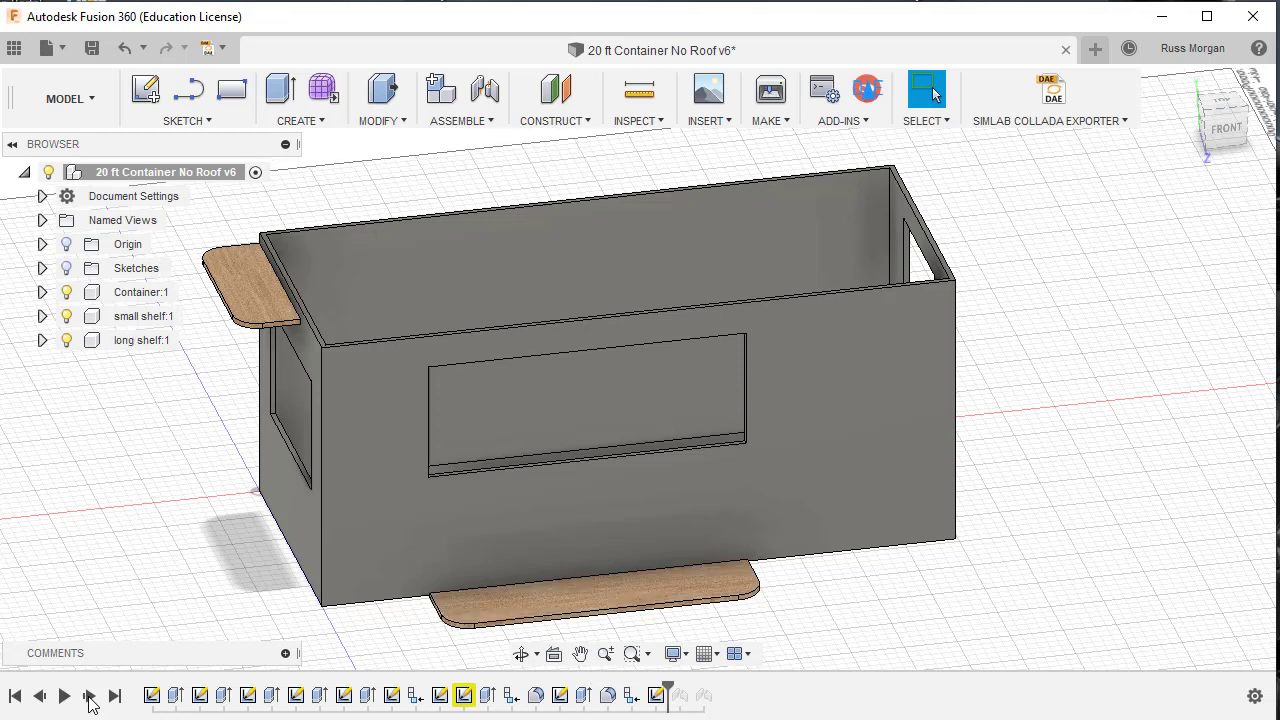
left_click(89, 696)
left_click(89, 696)
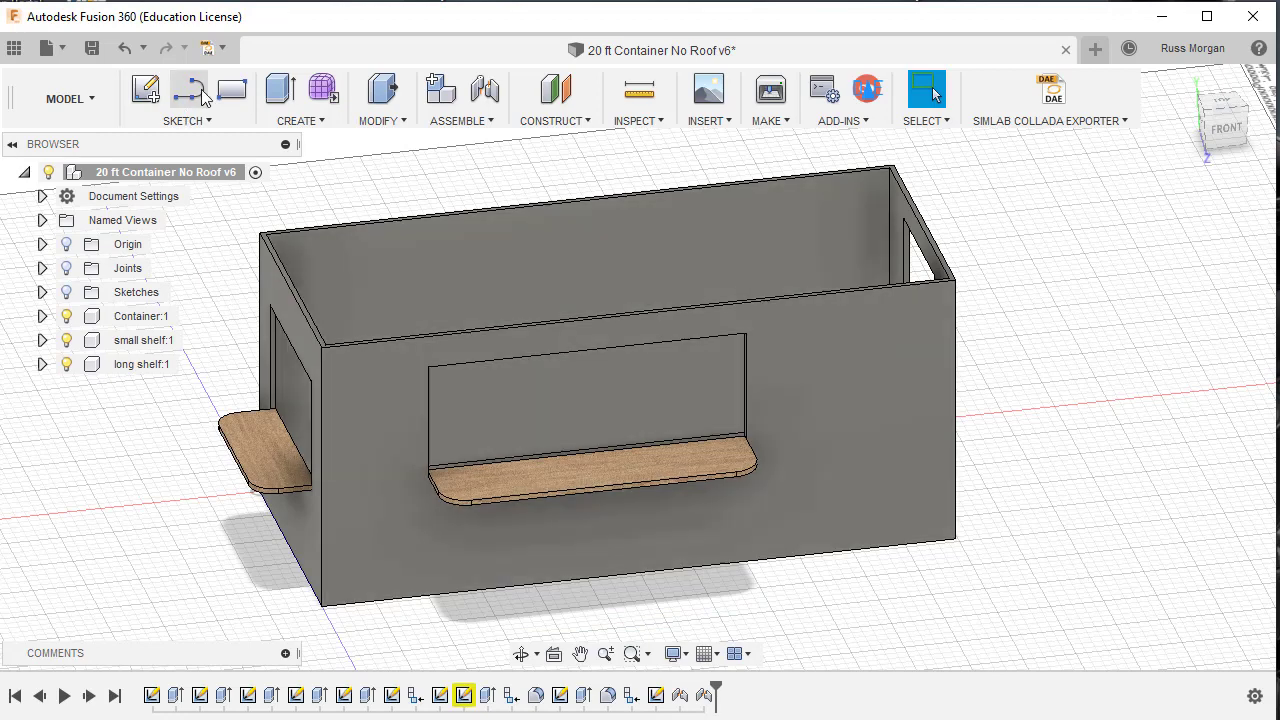
Look over the designs stored in the Shipping Containers project, and view the container from its doorway end
left_click(14, 47)
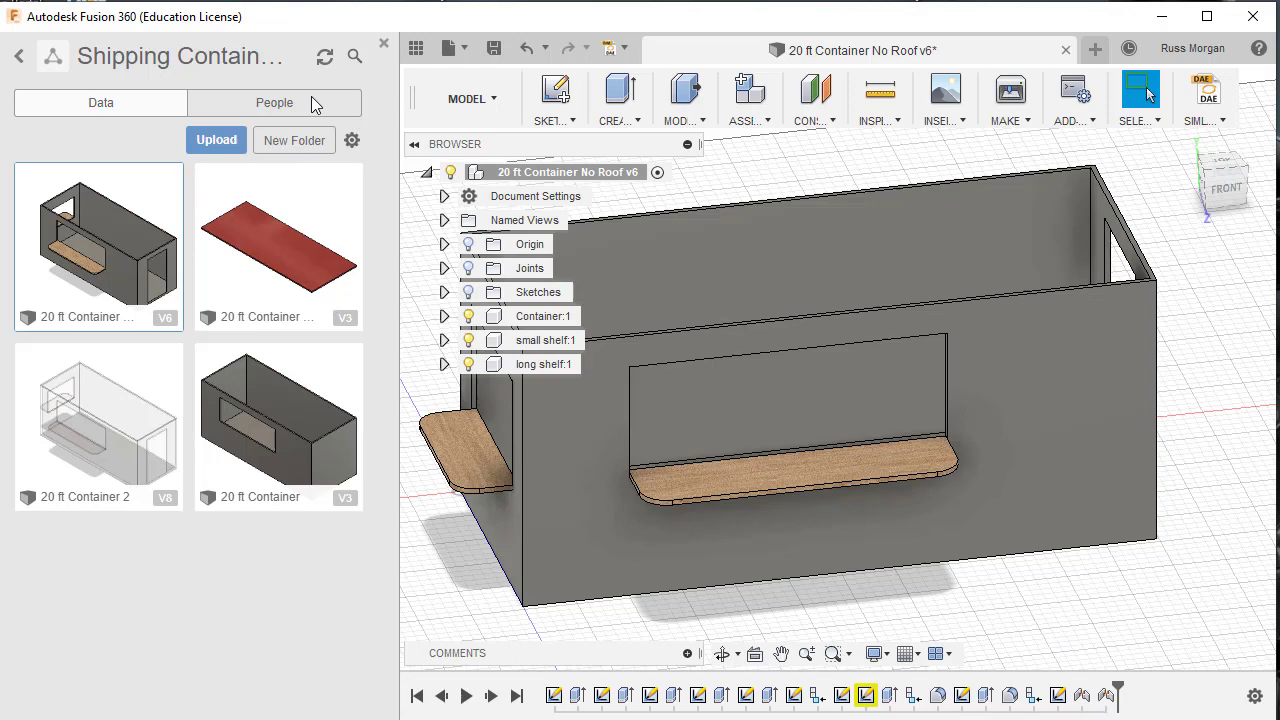
left_click(385, 48)
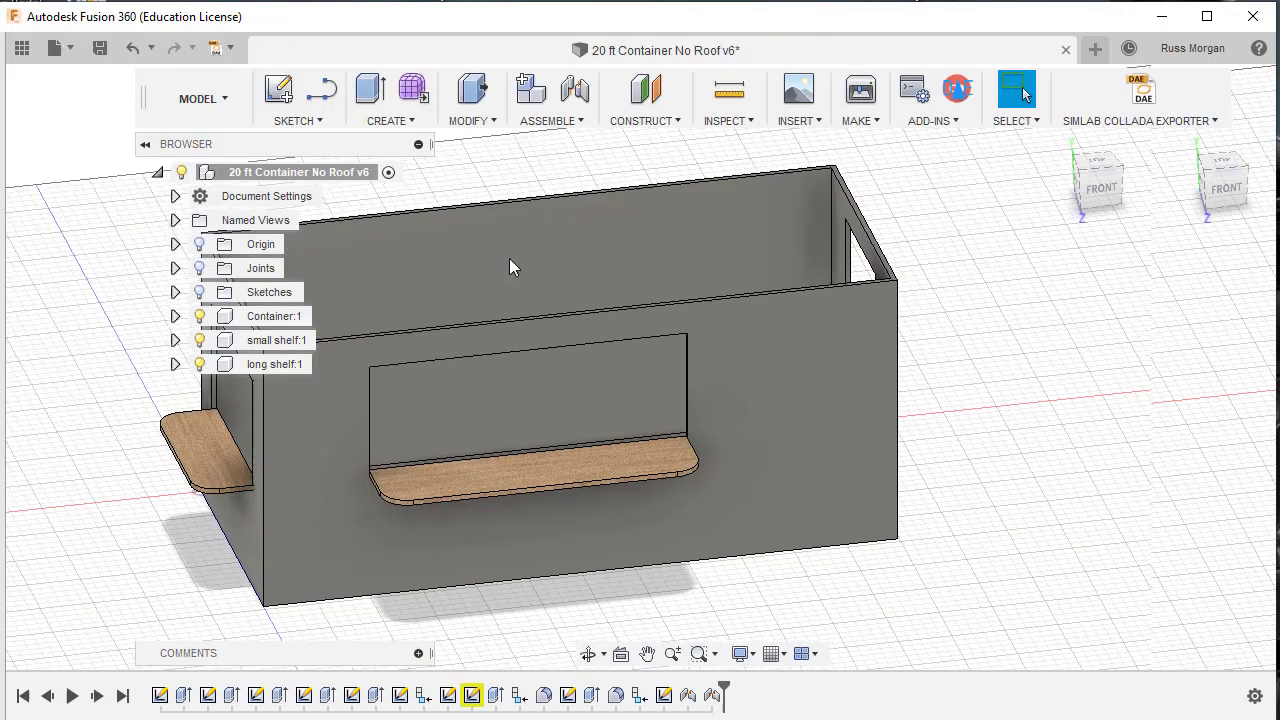
middle_click_drag(1095, 457, 1154, 438)
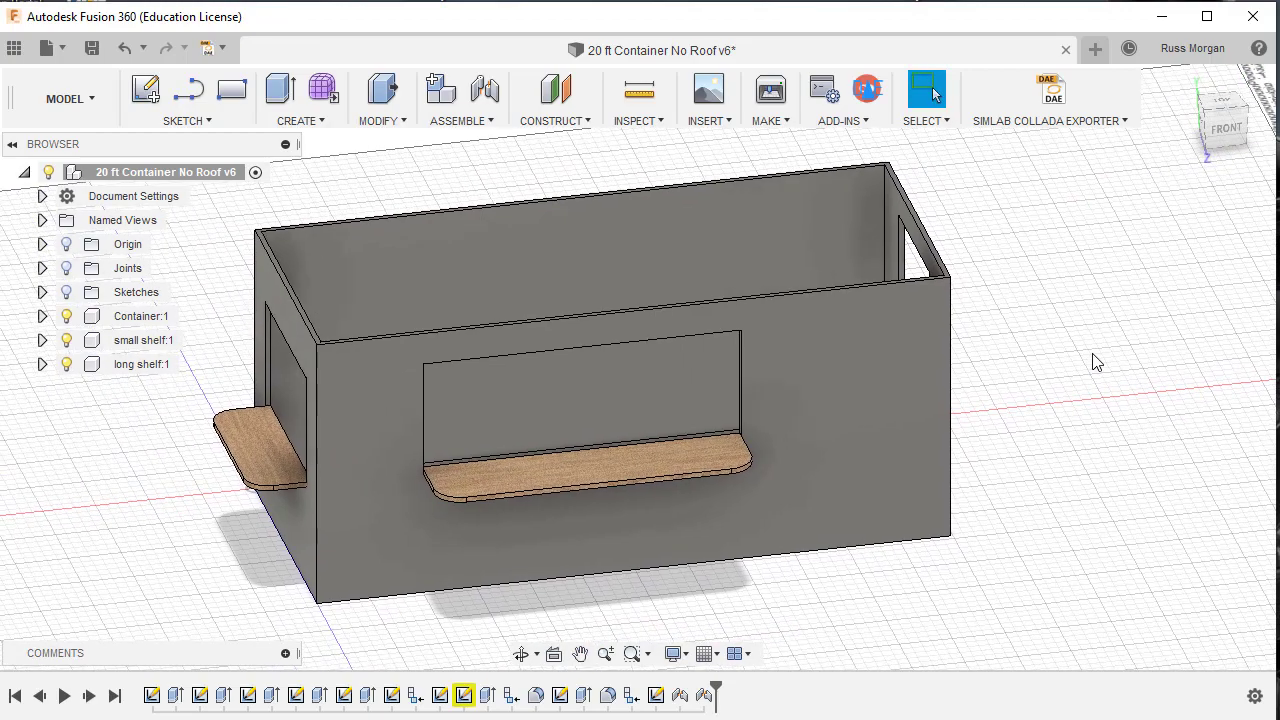
middle_click_drag(1095, 362, 1029, 340, "shift")
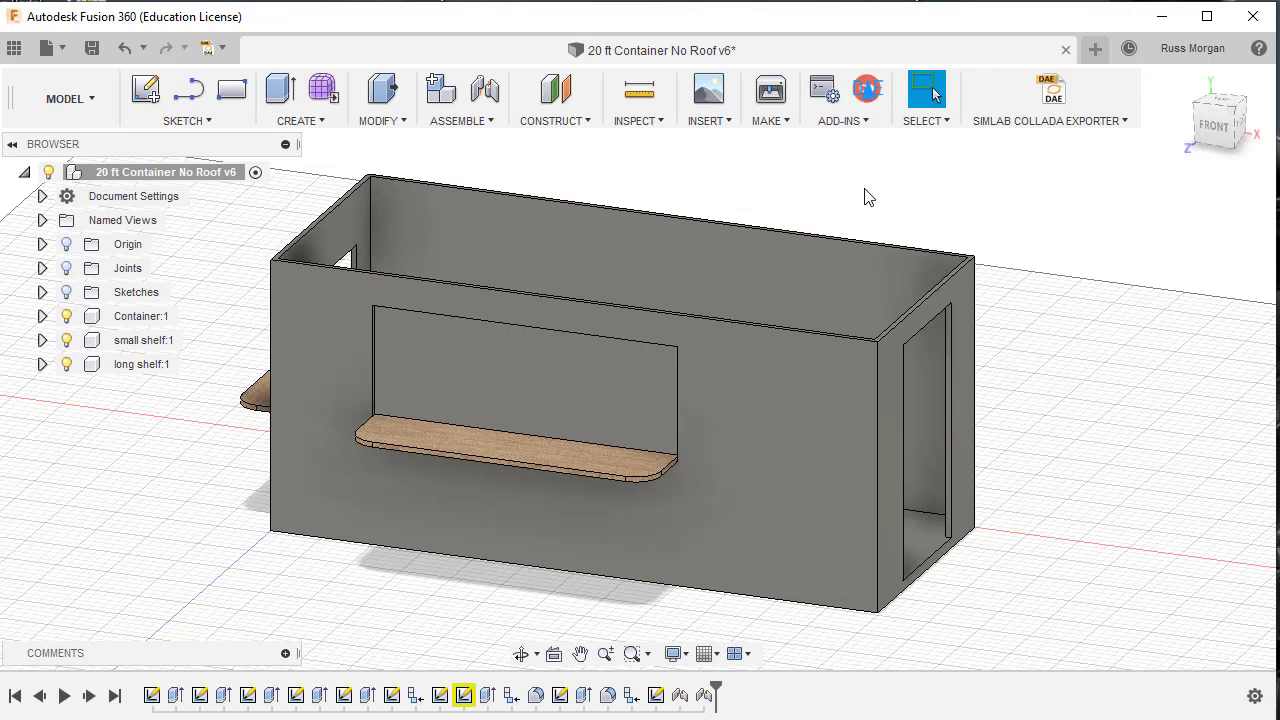
Save a new version of the container design with the version description "User Saved"
left_click(94, 48)
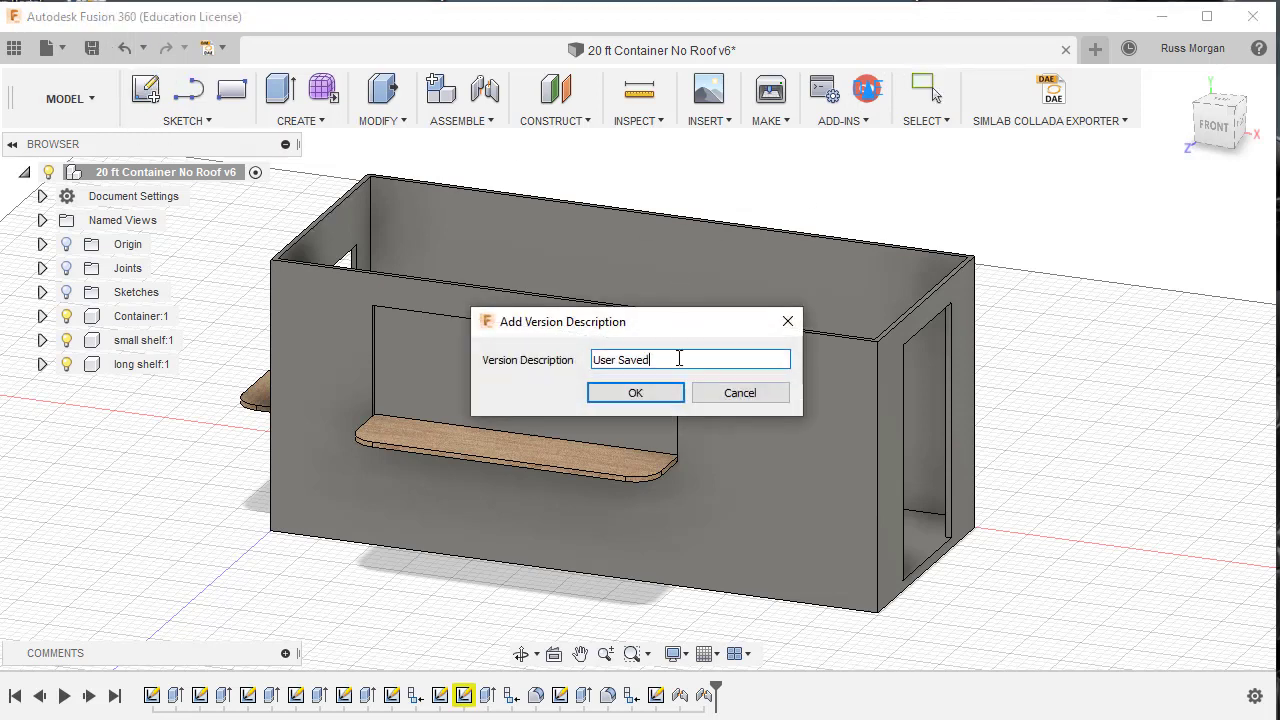
left_click(600, 390)
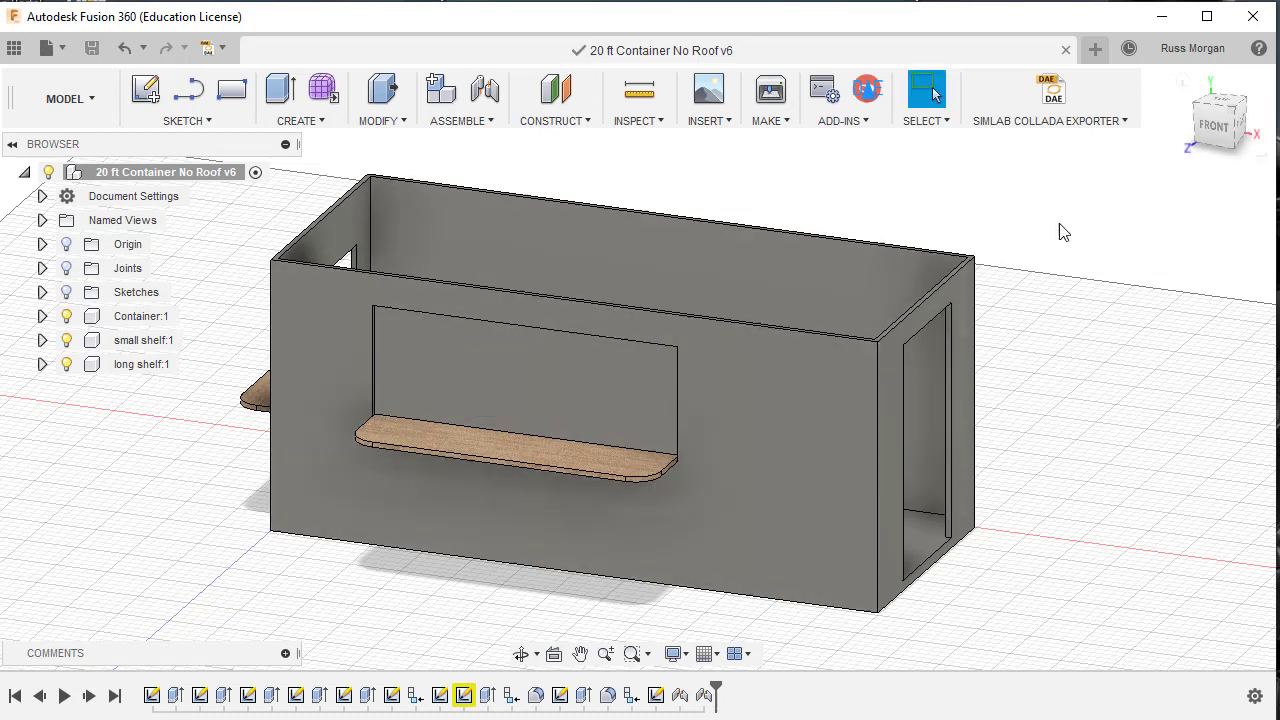
Export the container as a Collada (.dae) file named "Container No Roof" into the Fusion Files folder
left_click(869, 90)
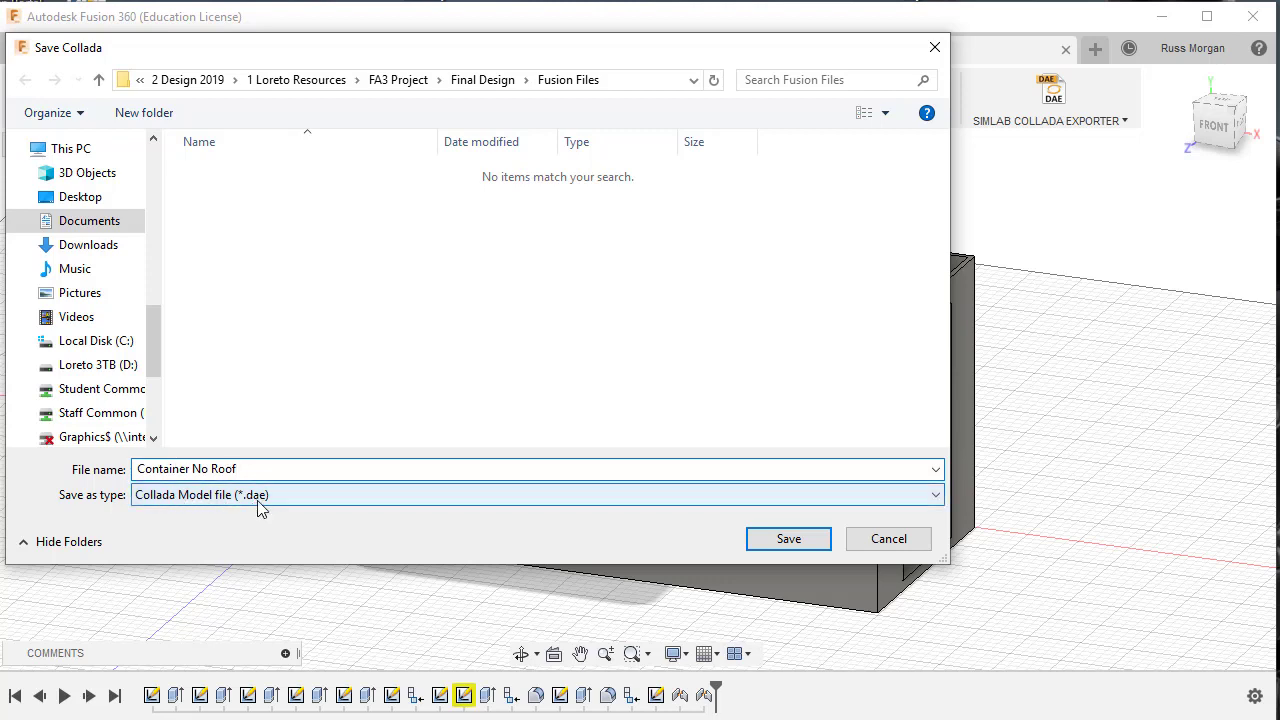
left_click(787, 540)
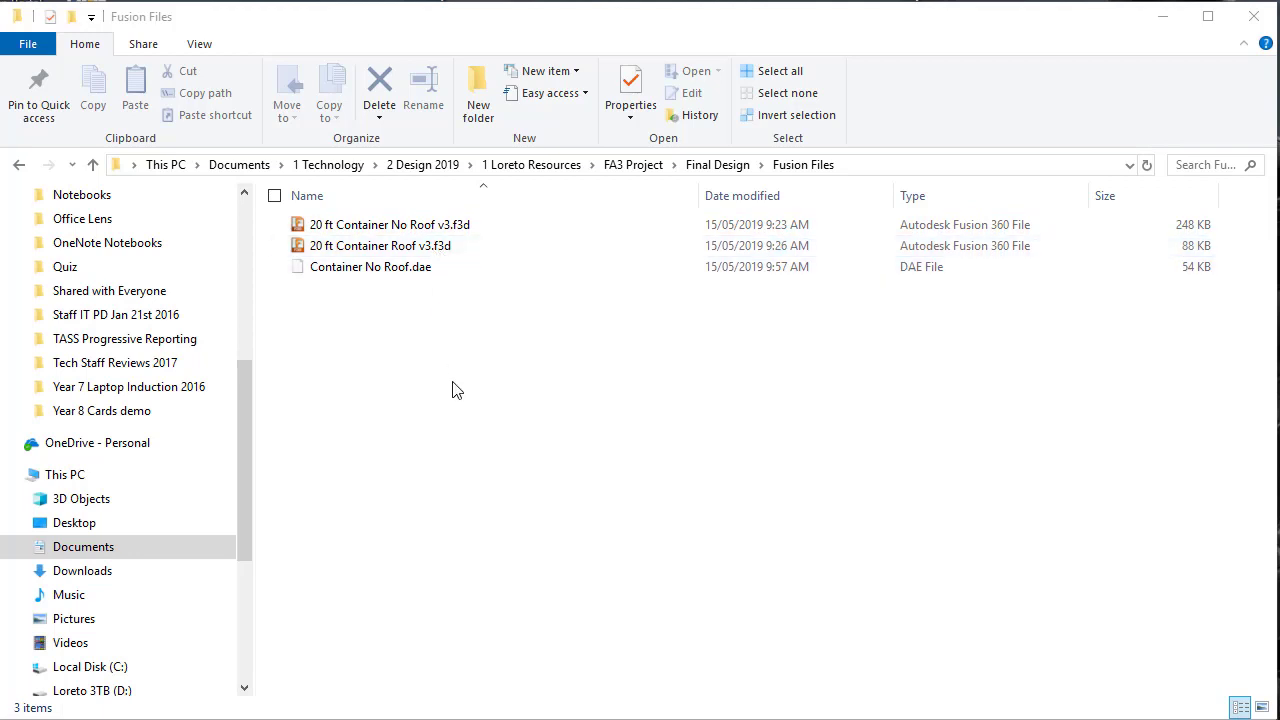
left_click(1173, 22)
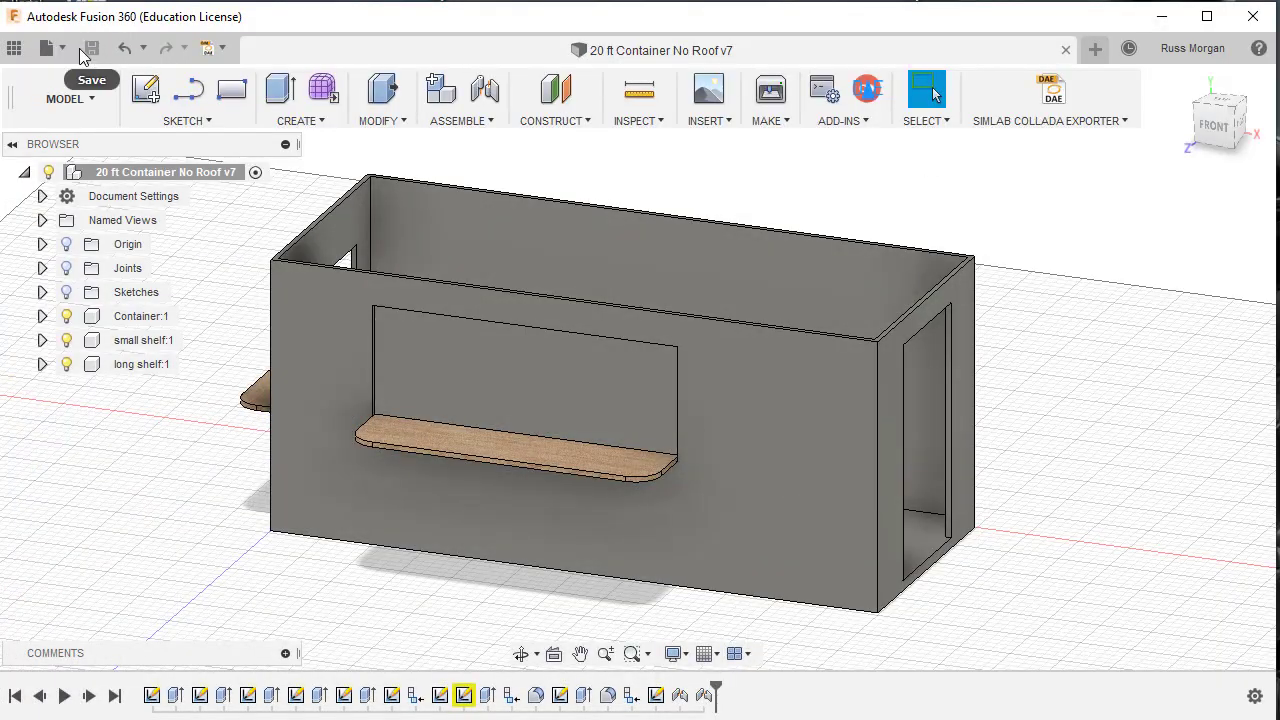
left_click(64, 52)
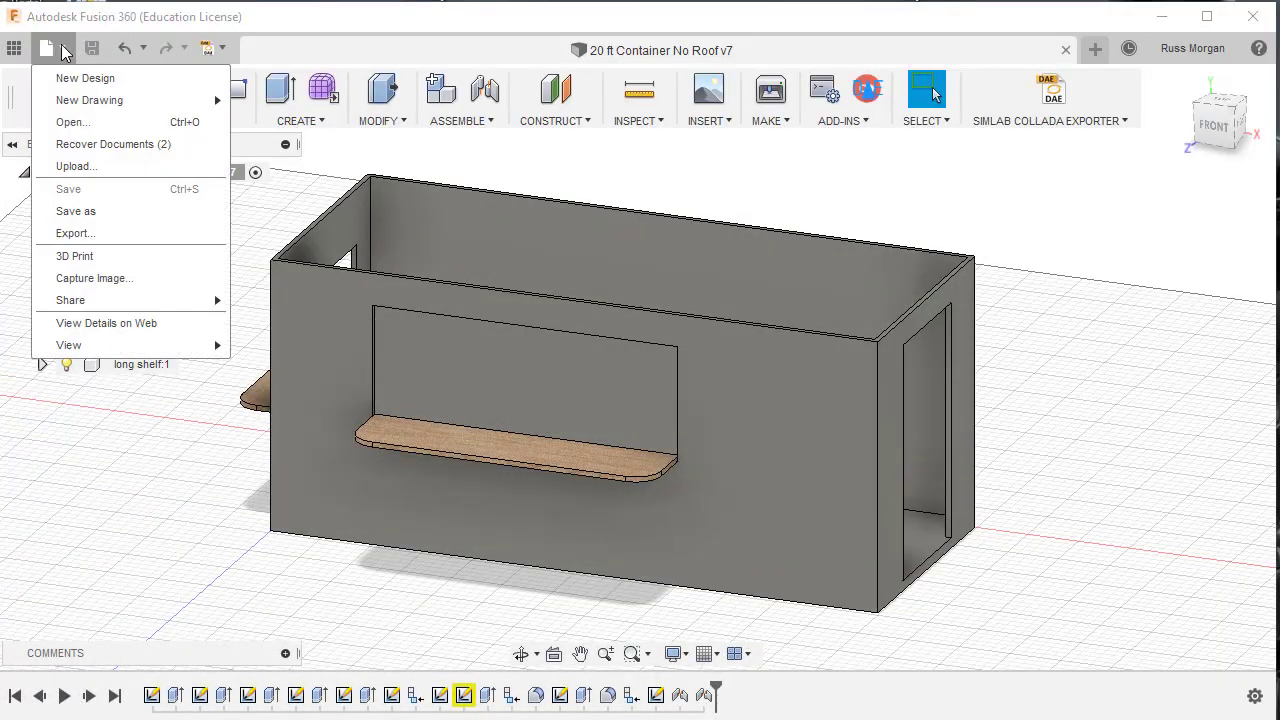
left_click(90, 234)
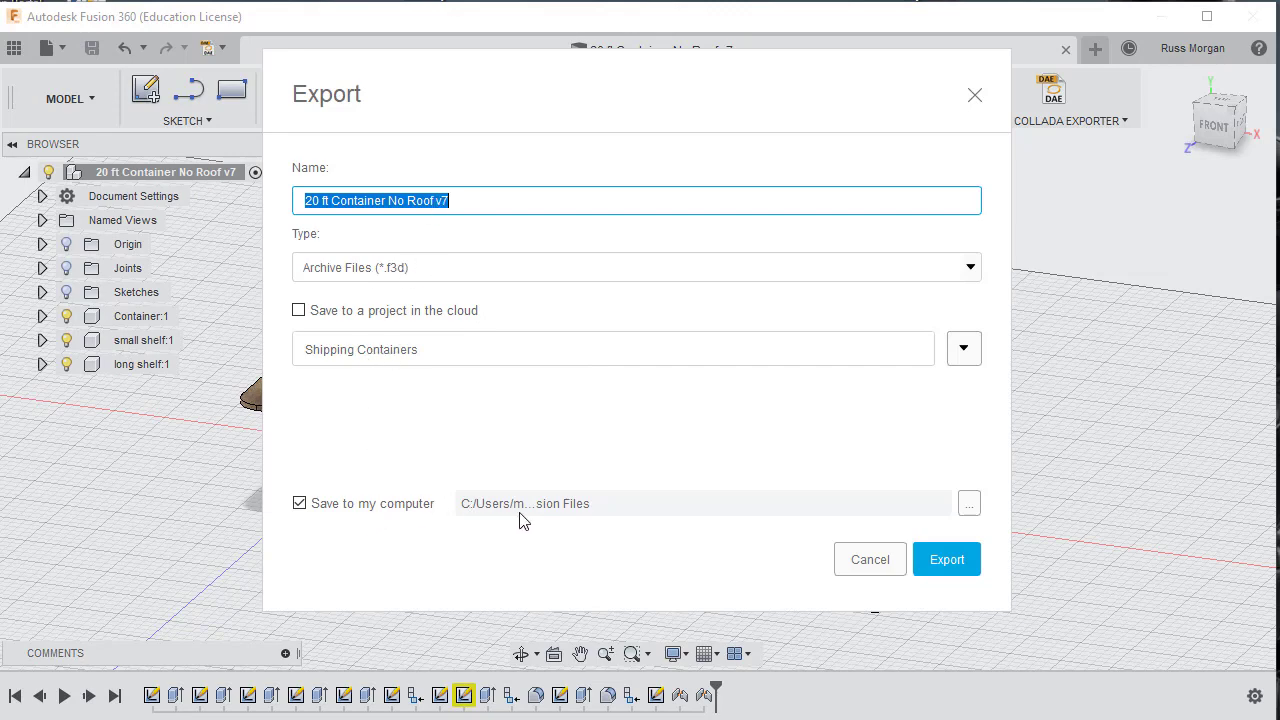
left_click(870, 560)
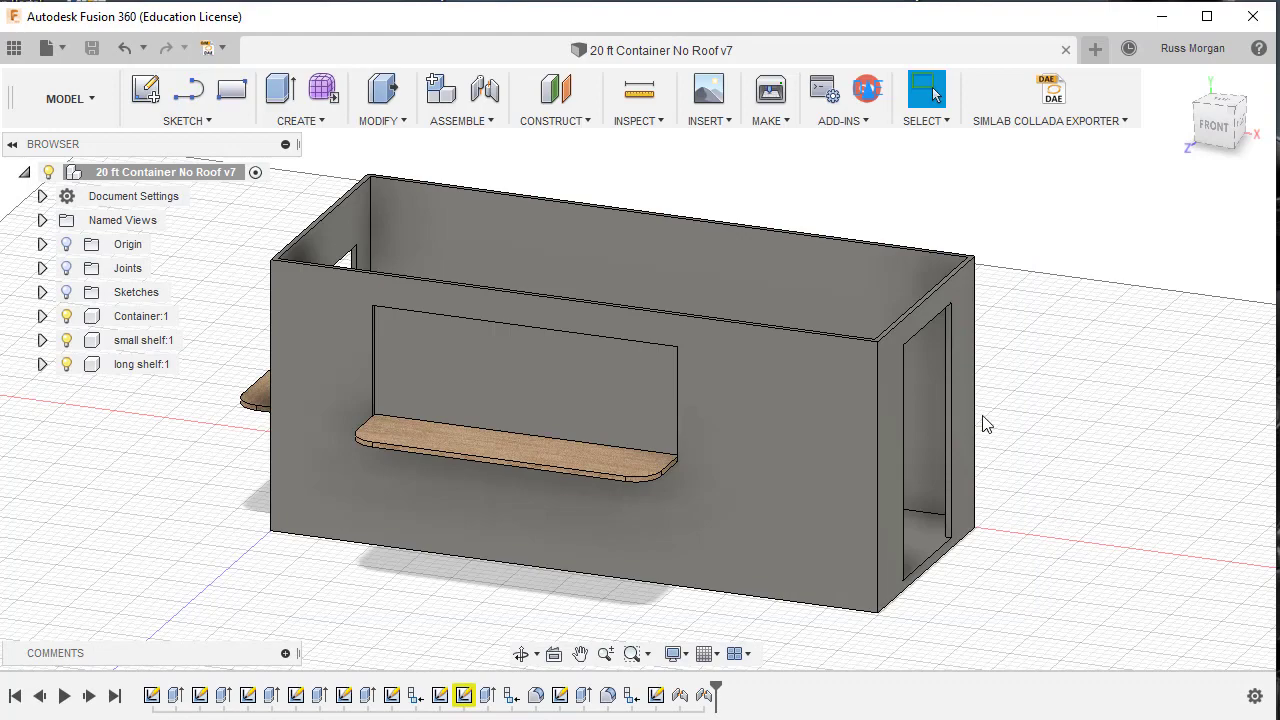
Open the red container roof design from the Shipping Containers project
left_click(101, 97)
left_click(14, 48)
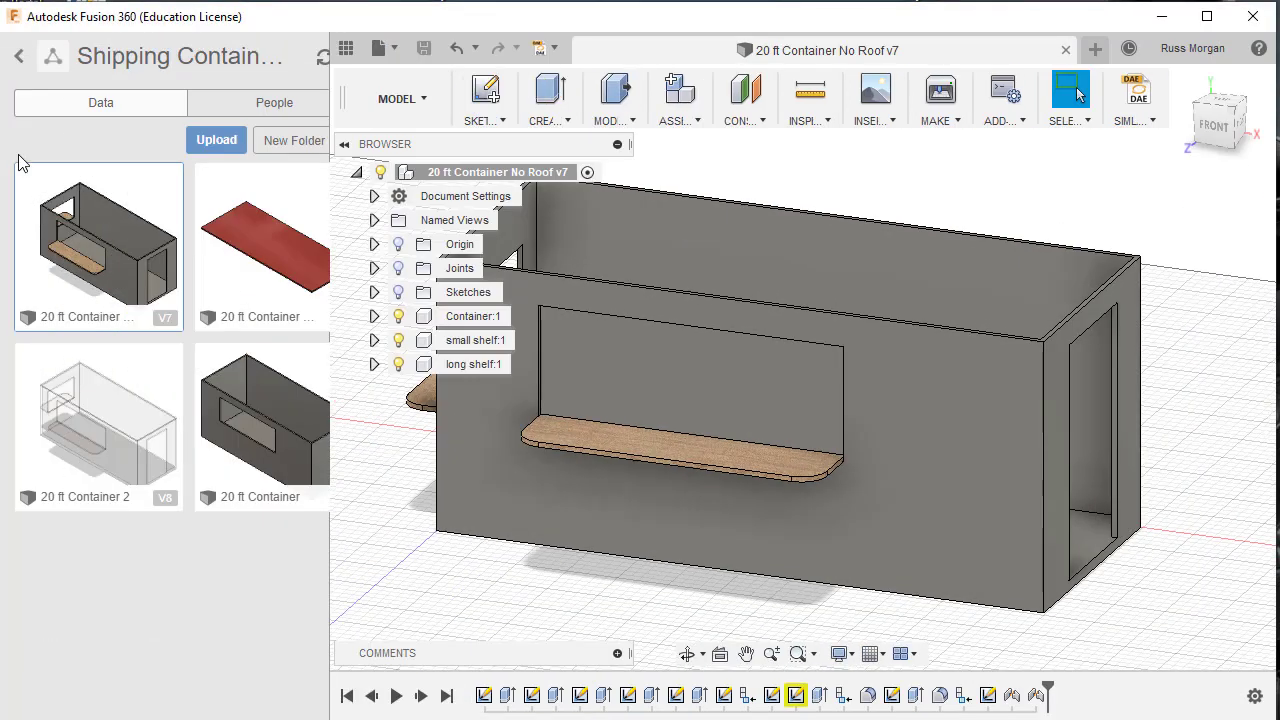
left_click(268, 231)
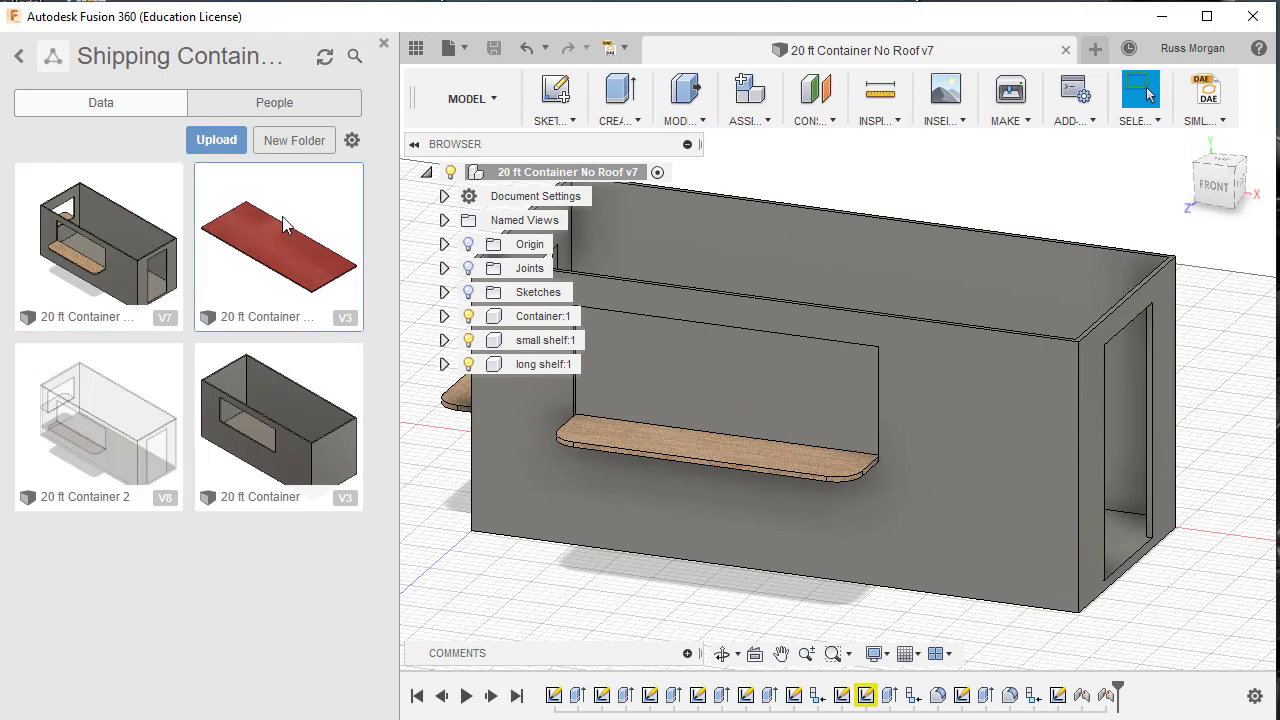